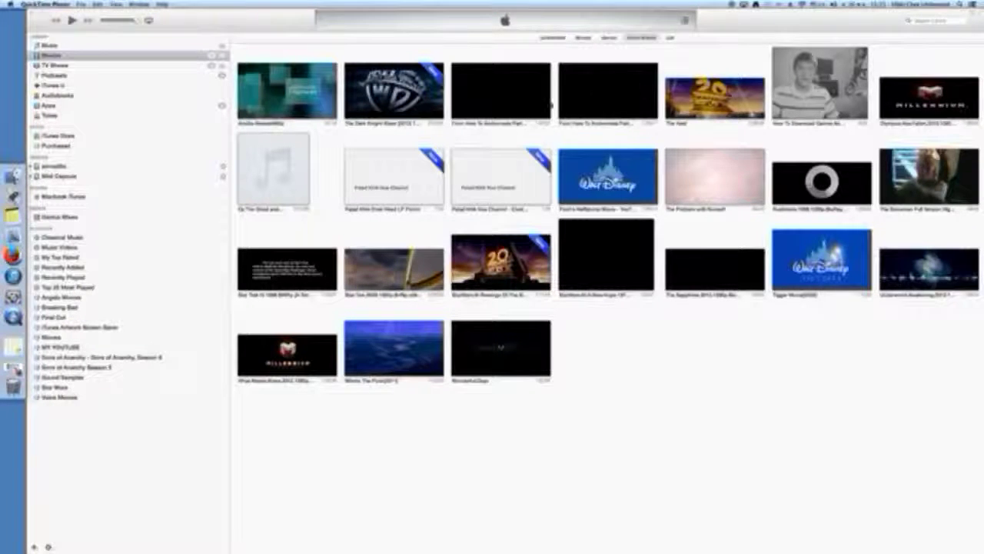
Compare the Movies and Home Videos tabs, then select and right-click The Heat home video
left_click(583, 39)
left_click(583, 38)
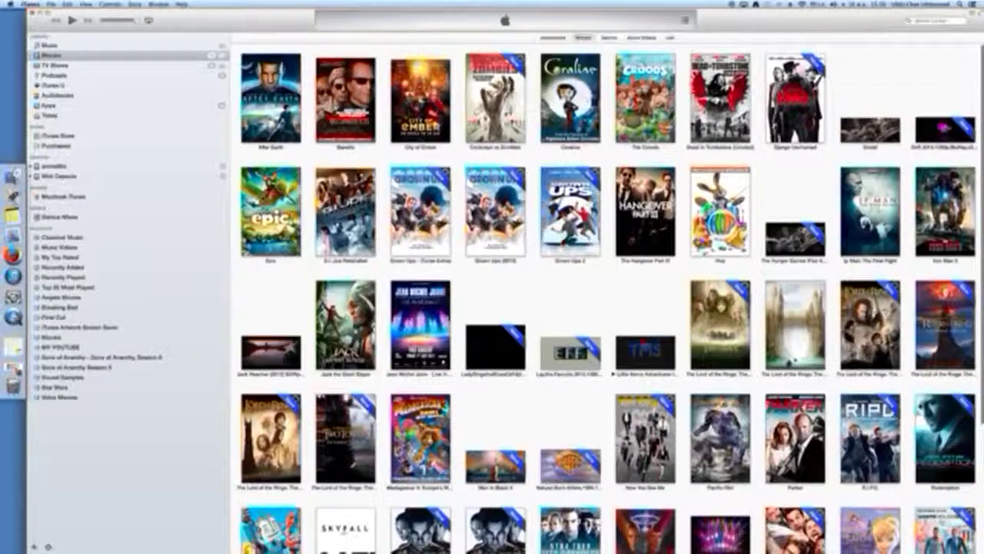
left_click(640, 37)
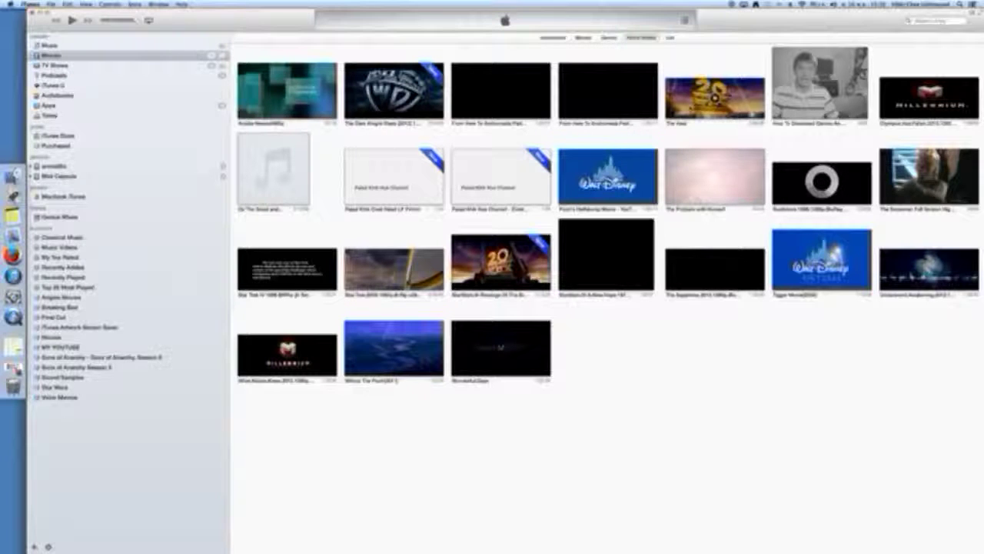
left_click(715, 98)
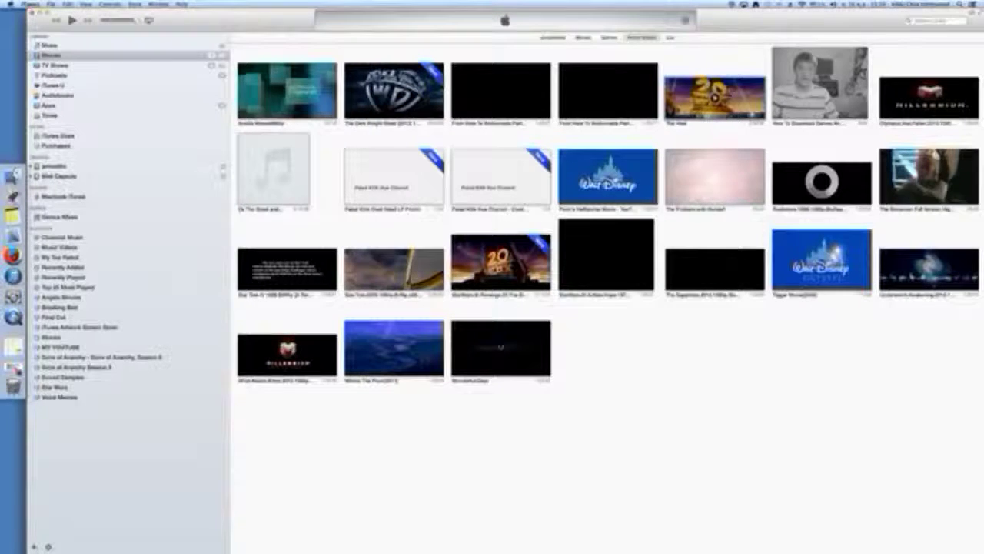
left_click(585, 38)
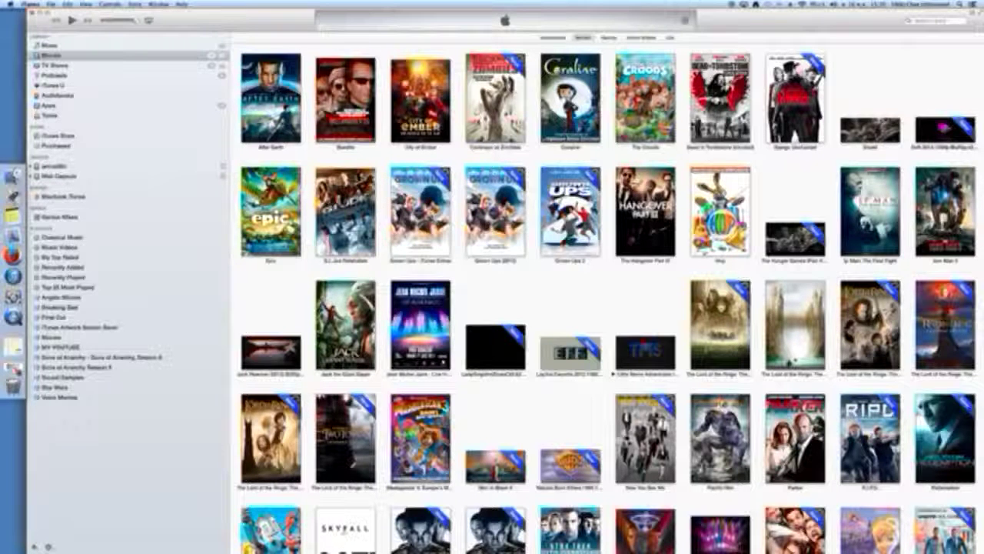
left_click(638, 38)
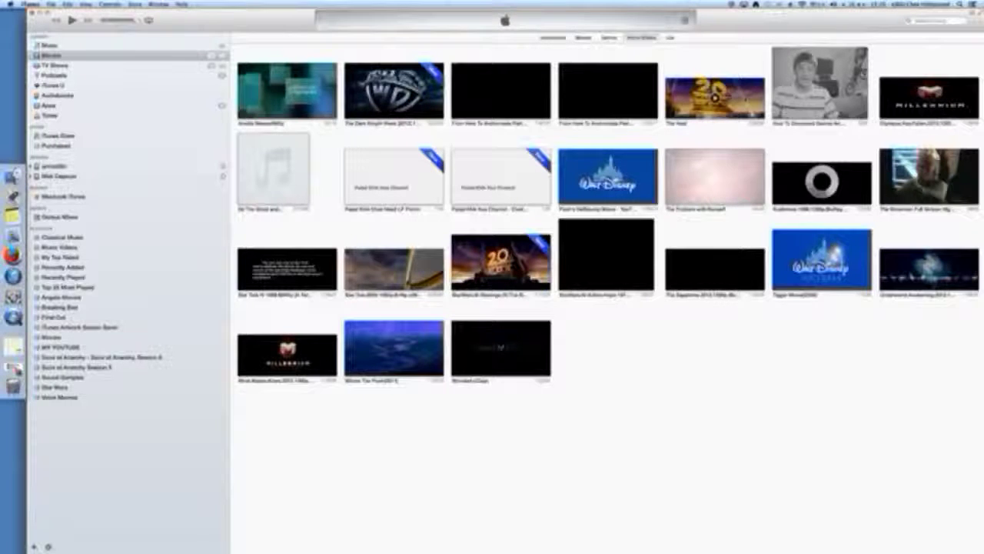
right_click(744, 96)
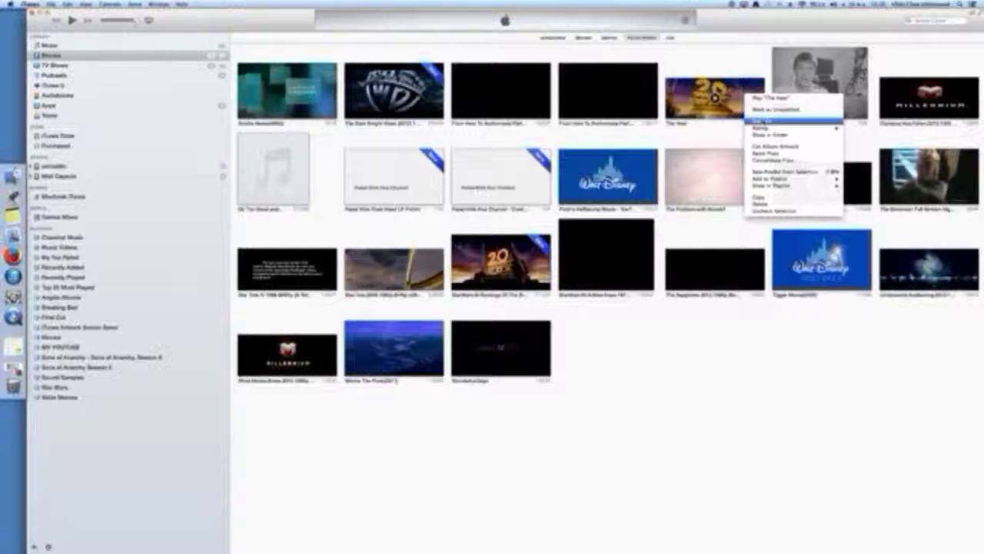
Open Get Info for The Heat, start adding artwork, and switch to Firefox
left_click(761, 120)
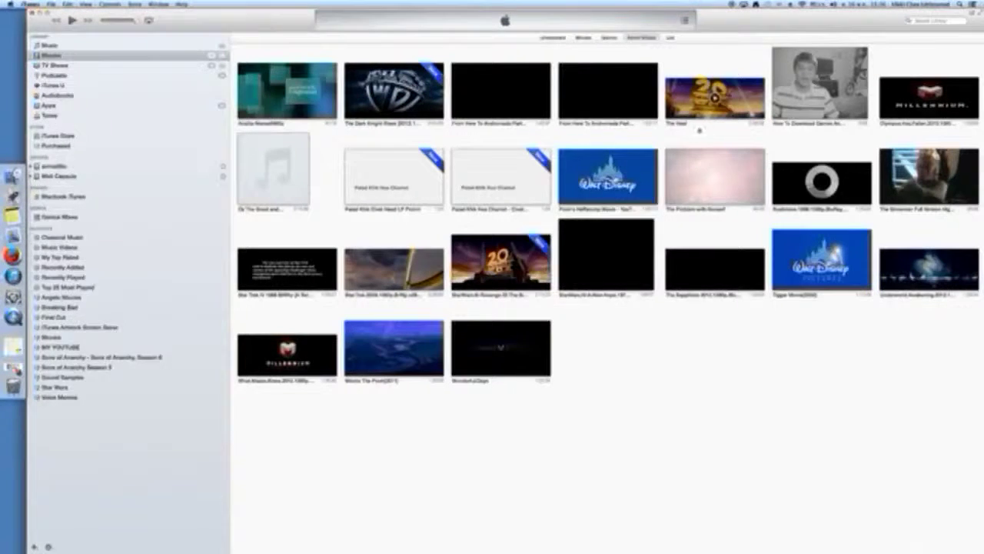
left_click(576, 320)
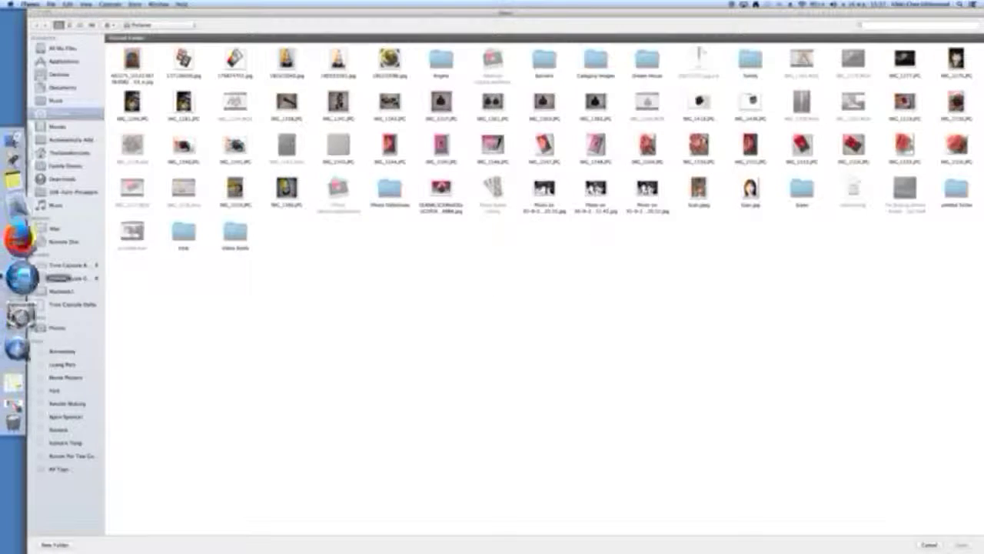
left_click(21, 242)
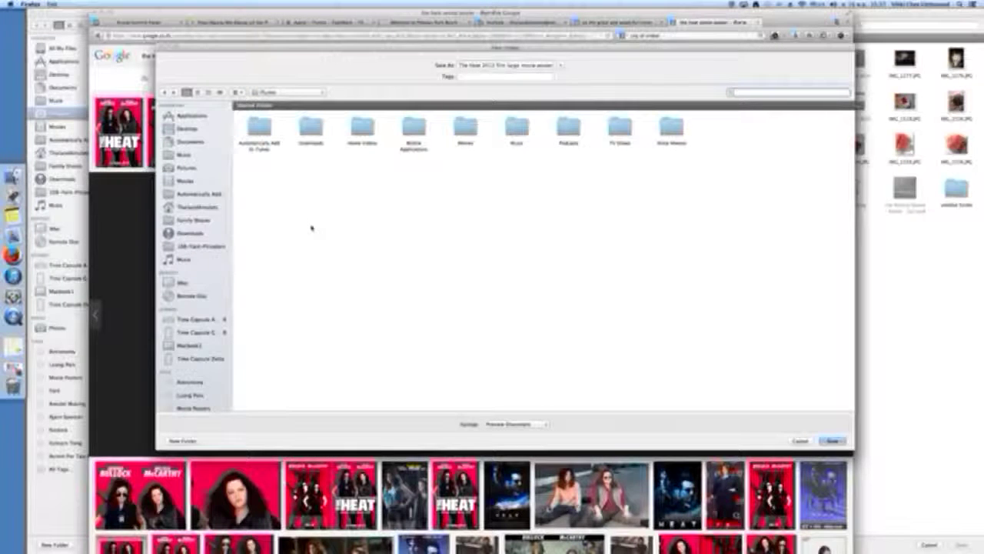
Save The Heat 2013 poster into the home folder's iTunes > Home Videos folder
mouse_move(332, 51)
left_mouse_down()
mouse_move(374, 363)
mouse_move(370, 401)
mouse_move(375, 10)
mouse_move(340, 41)
left_mouse_up()
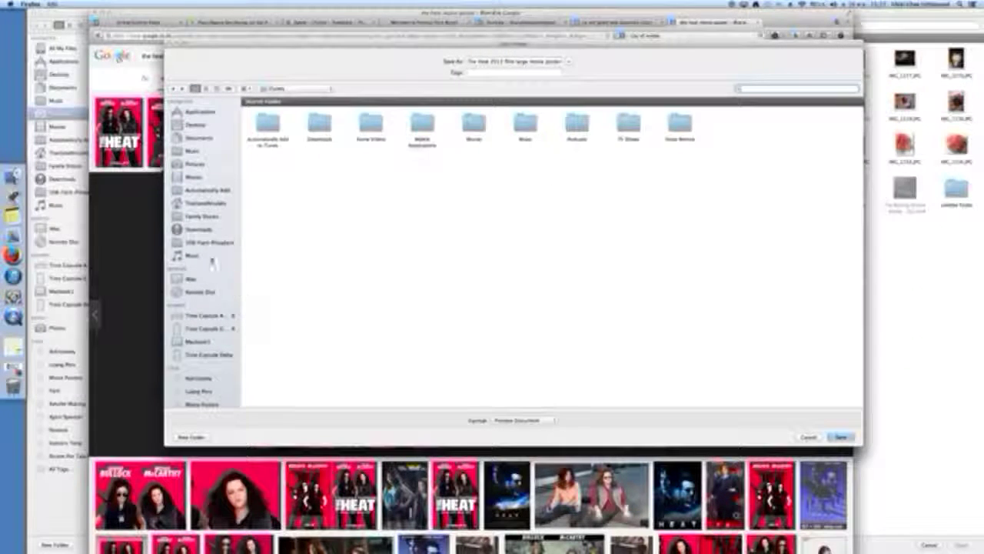
left_click(212, 204)
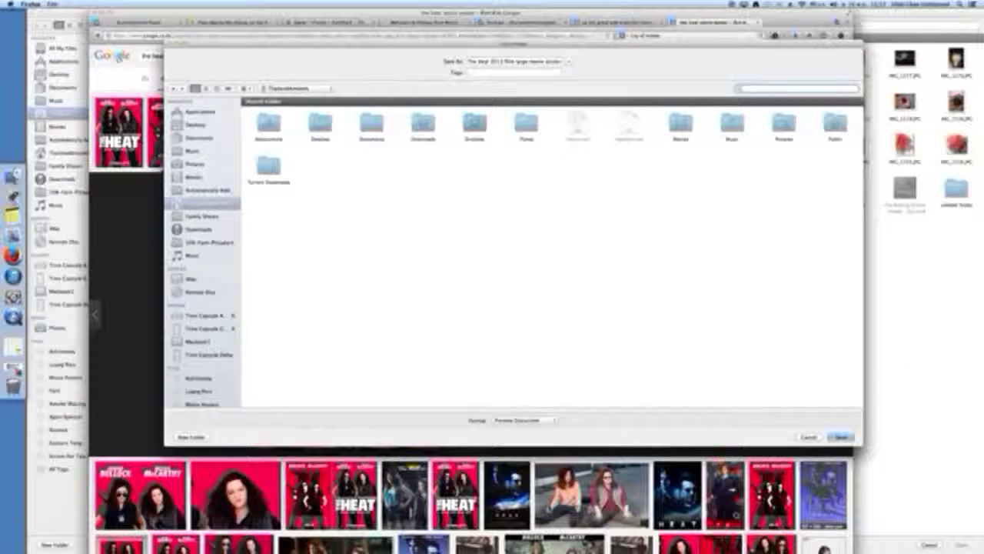
double_click(530, 124)
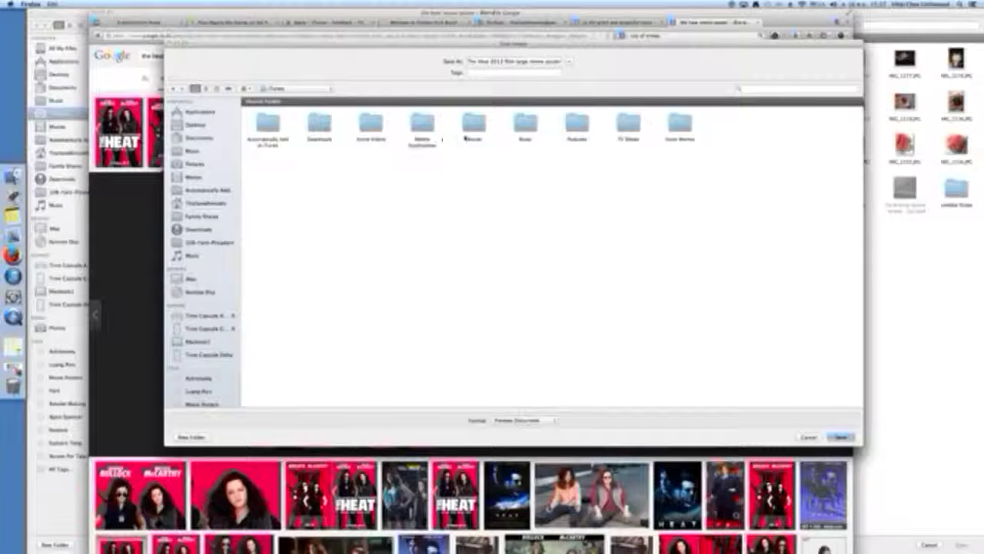
double_click(371, 127)
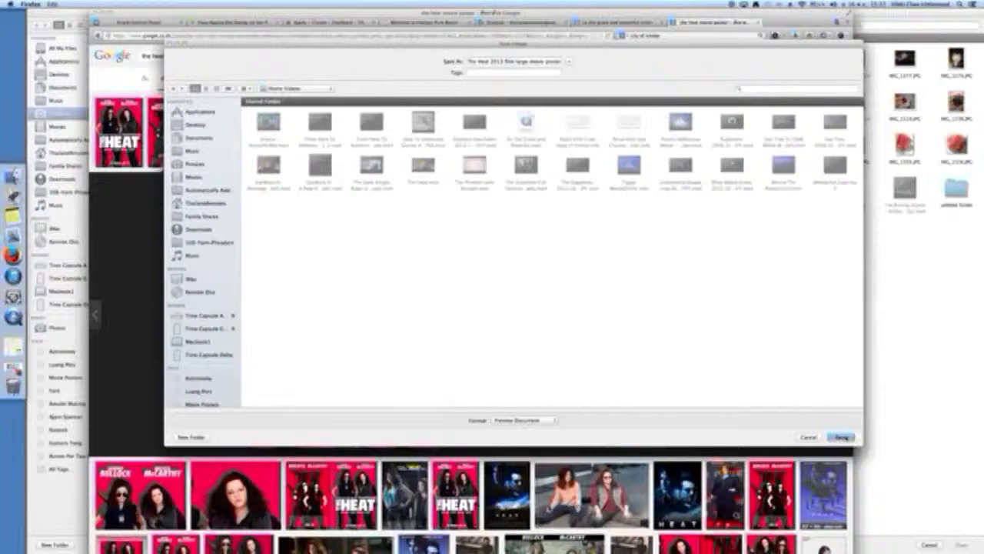
left_click(841, 436)
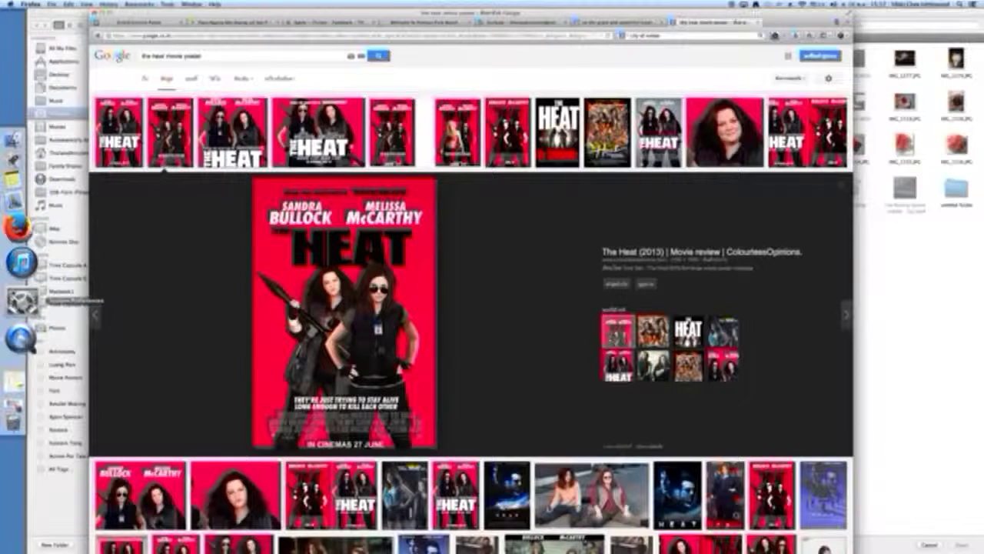
Choose the saved The Heat poster from iTunes > Home Videos as the video's artwork
left_click(23, 274)
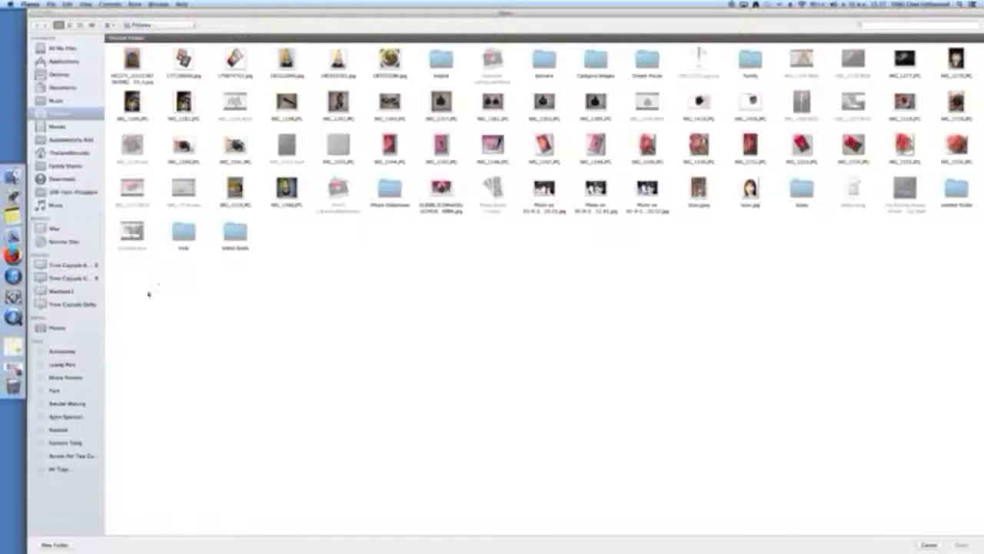
left_click_drag(251, 11, 328, 423)
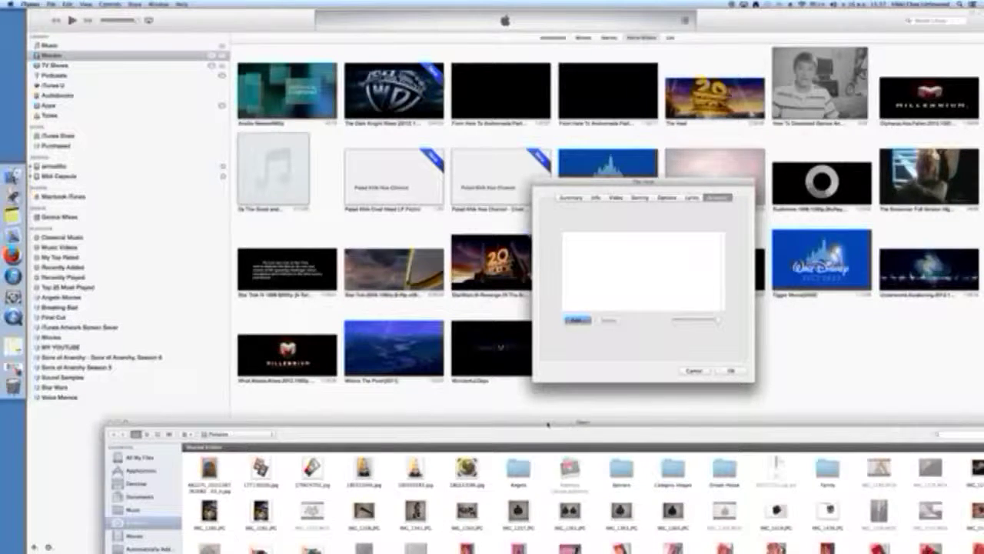
left_click_drag(548, 423, 536, 17)
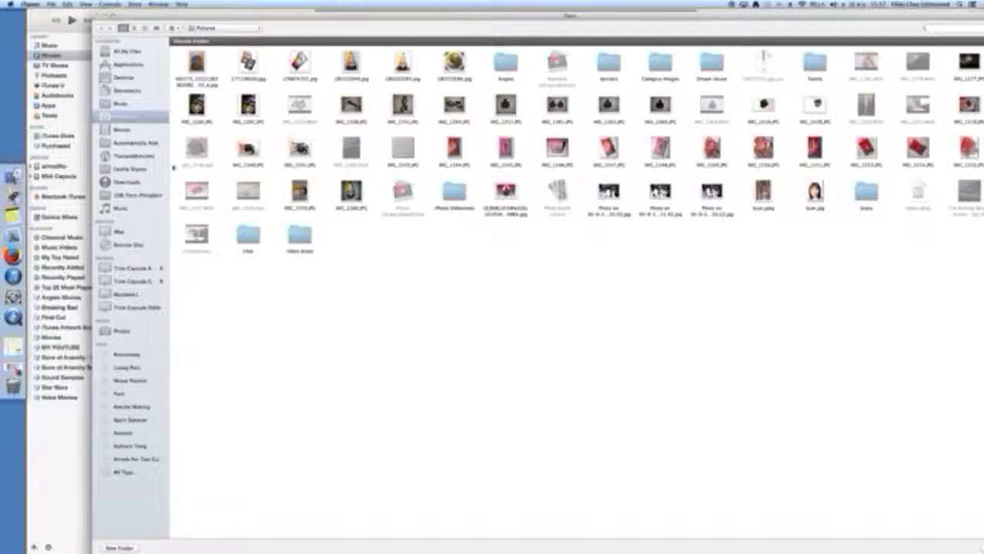
left_click(120, 154)
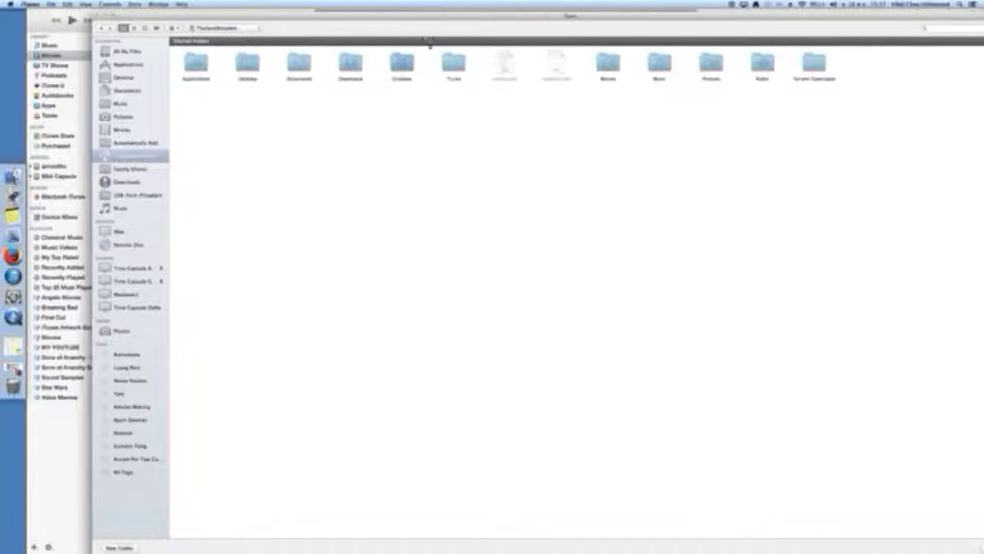
double_click(452, 68)
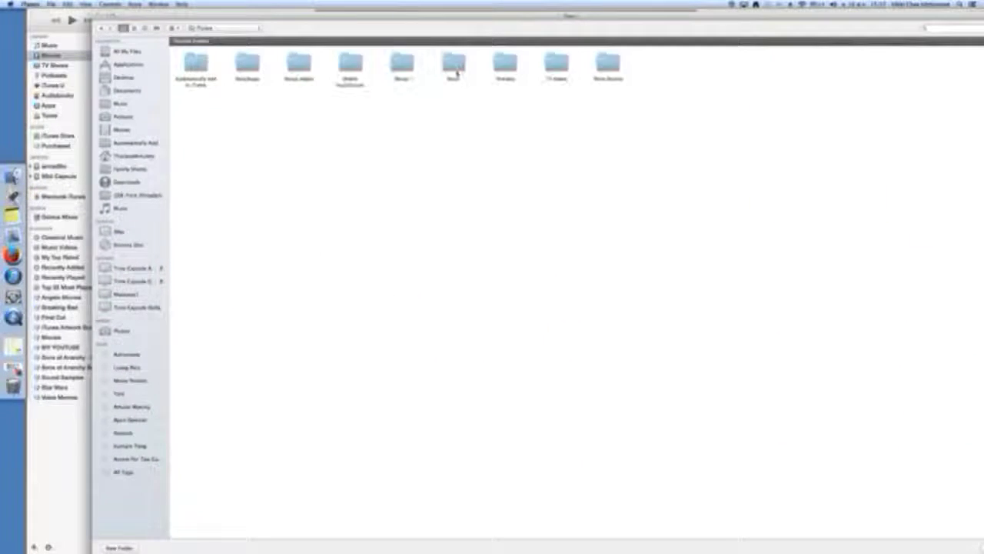
double_click(300, 62)
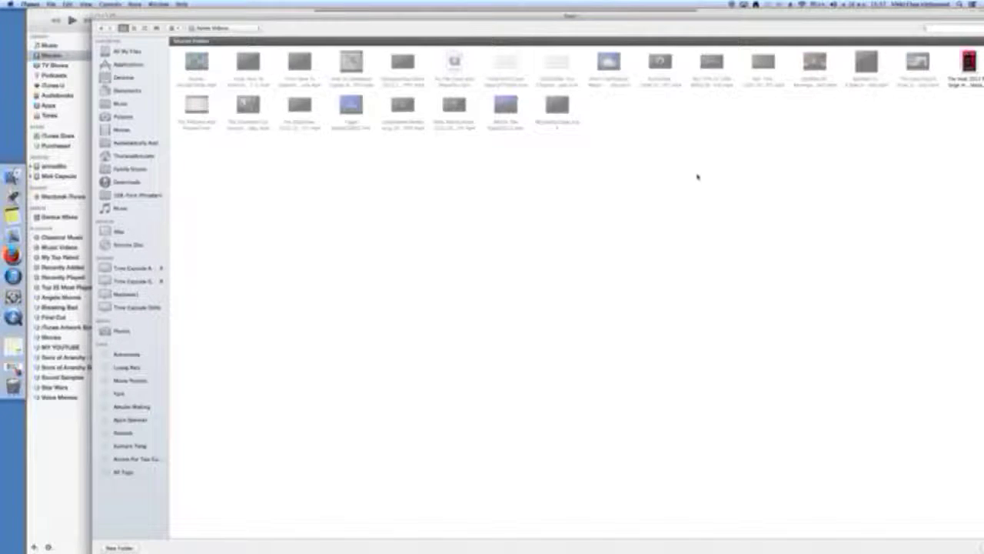
left_click(966, 62)
key("Return")
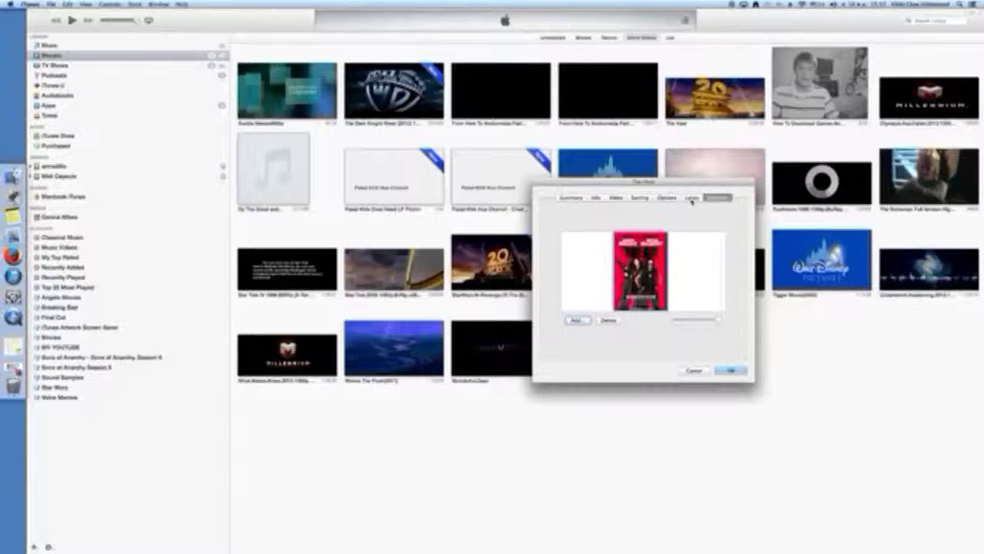
On the Options tab, set The Heat's media kind to Movie
left_click(666, 198)
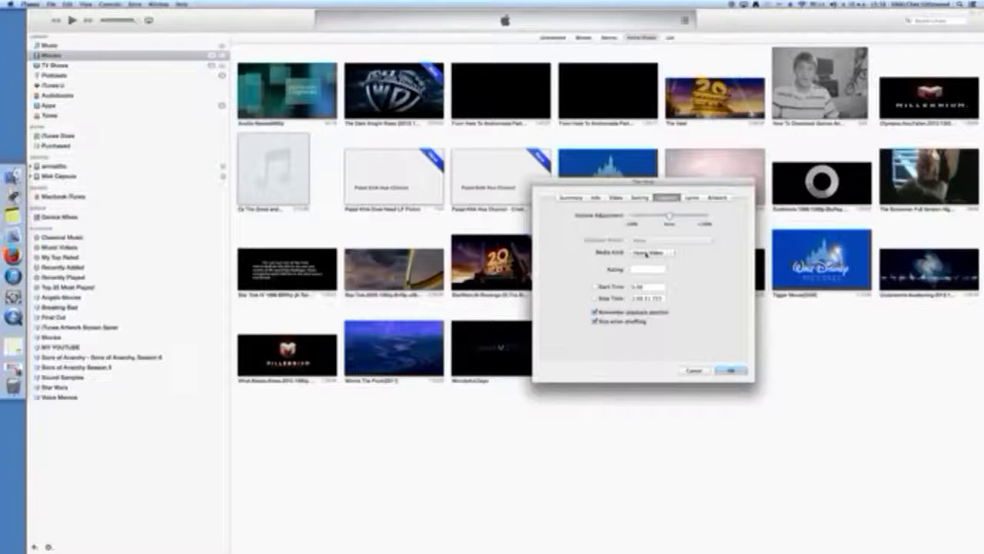
left_click(649, 254)
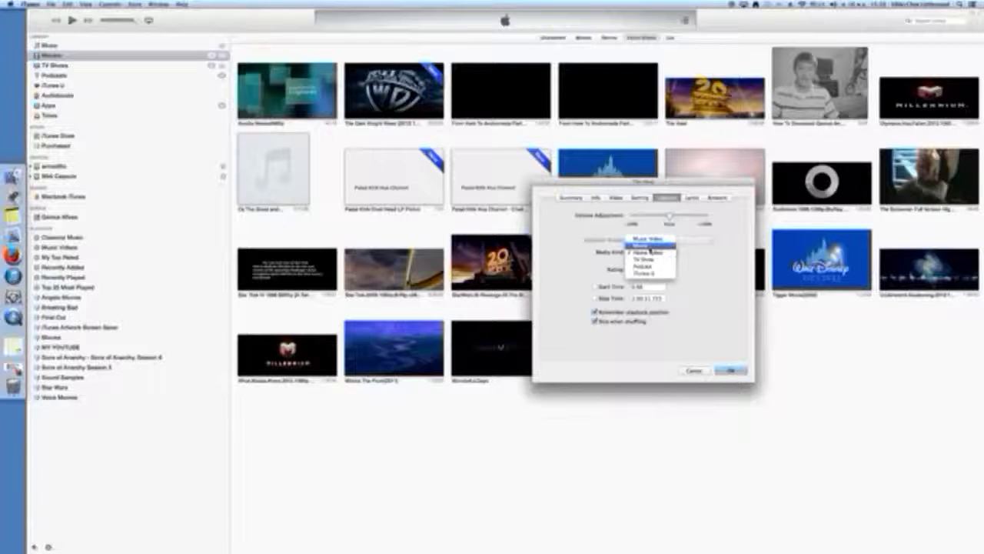
left_click(650, 246)
left_click(651, 253)
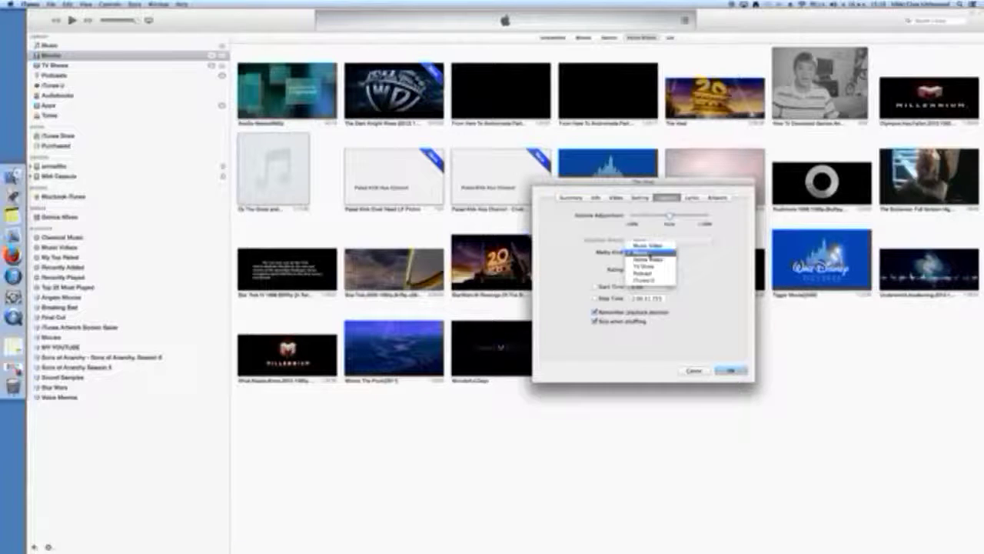
left_click(651, 252)
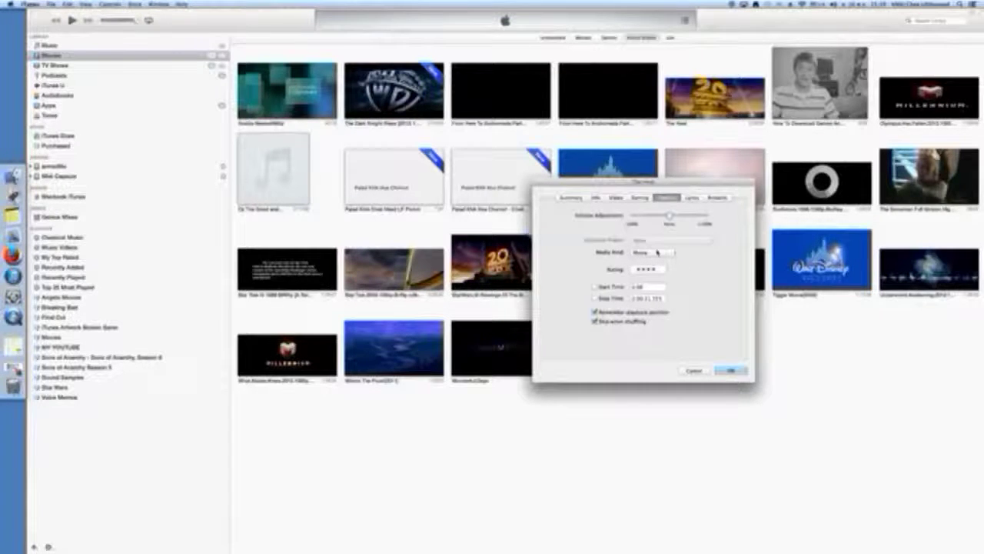
Check The Heat's Artwork, Summary, Info and Video tabs, clicking into the comments and description boxes
left_click(715, 199)
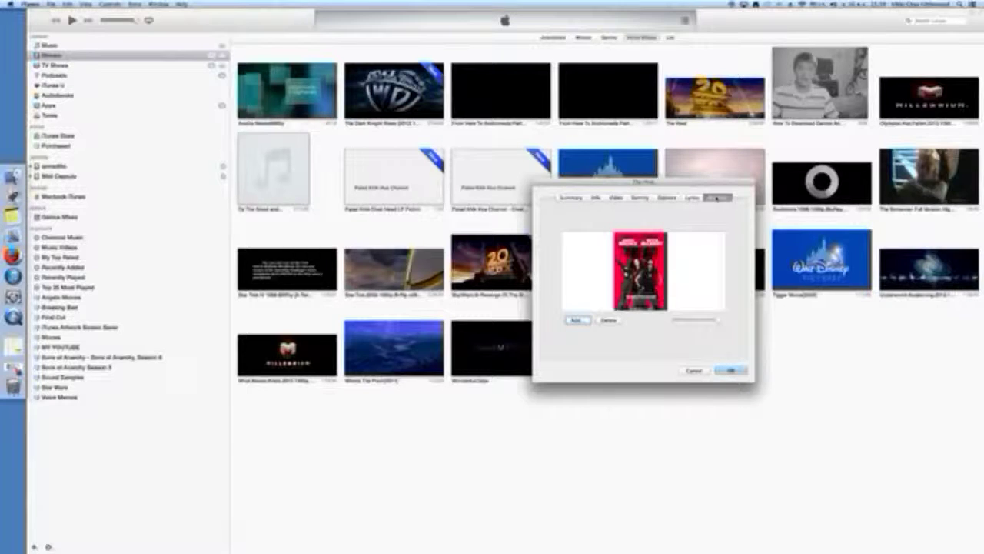
left_click(568, 198)
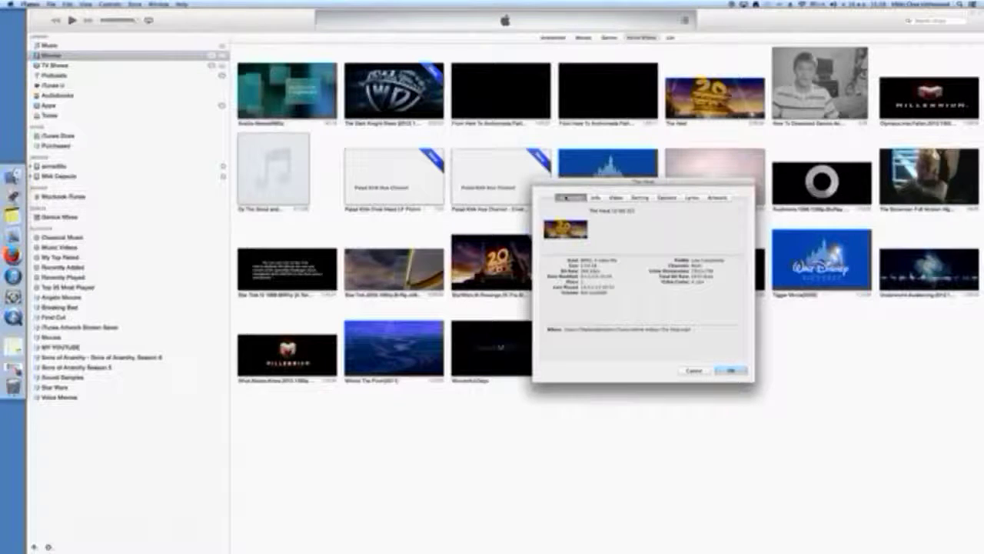
left_click(596, 198)
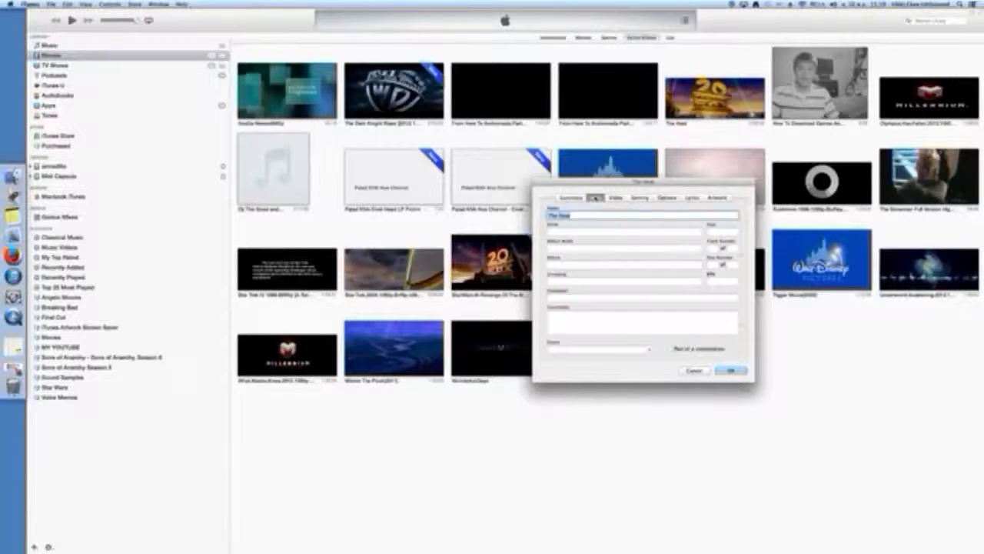
left_click(569, 320)
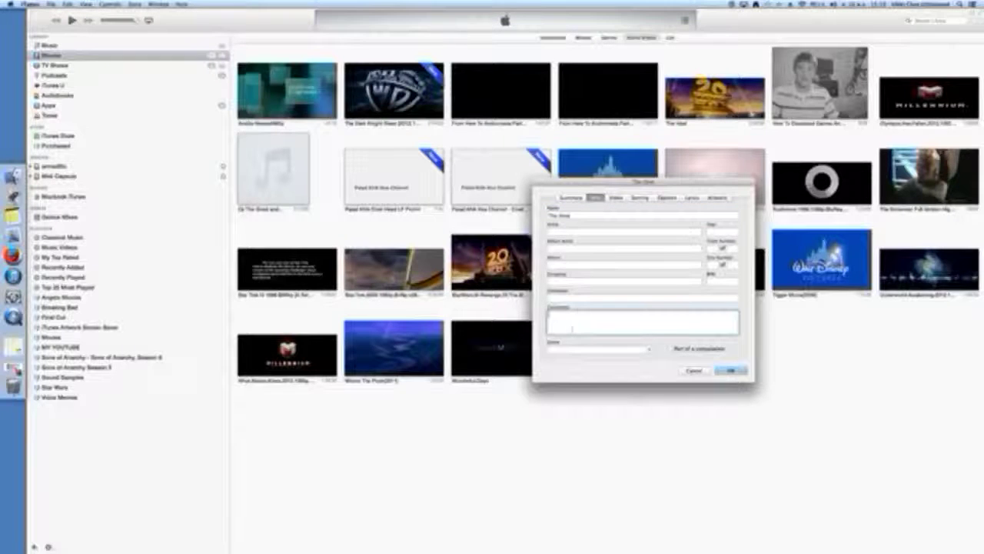
left_click(616, 198)
left_click(576, 248)
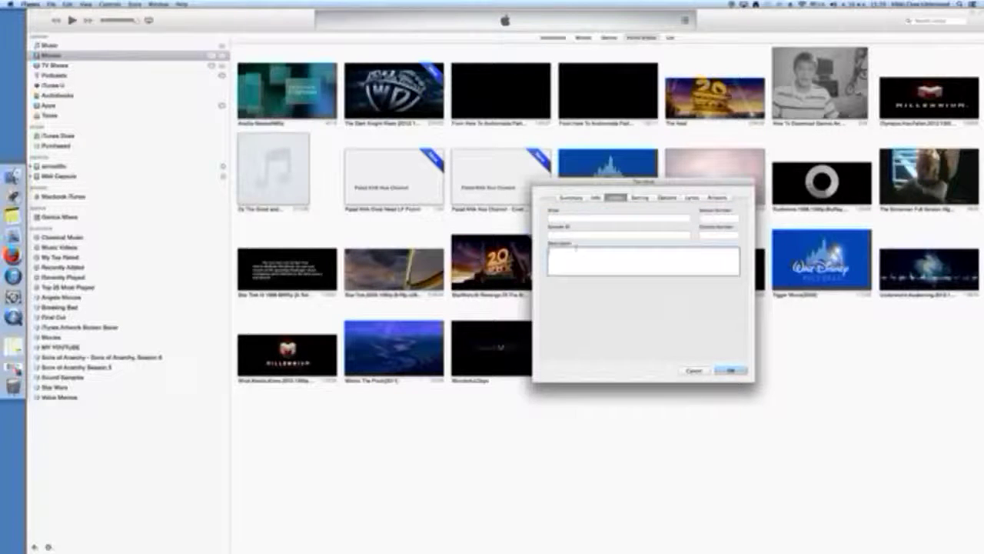
Browse the Sorting, Video and Lyrics tabs, then return to Info and click Artist and Album Artist
left_click(639, 199)
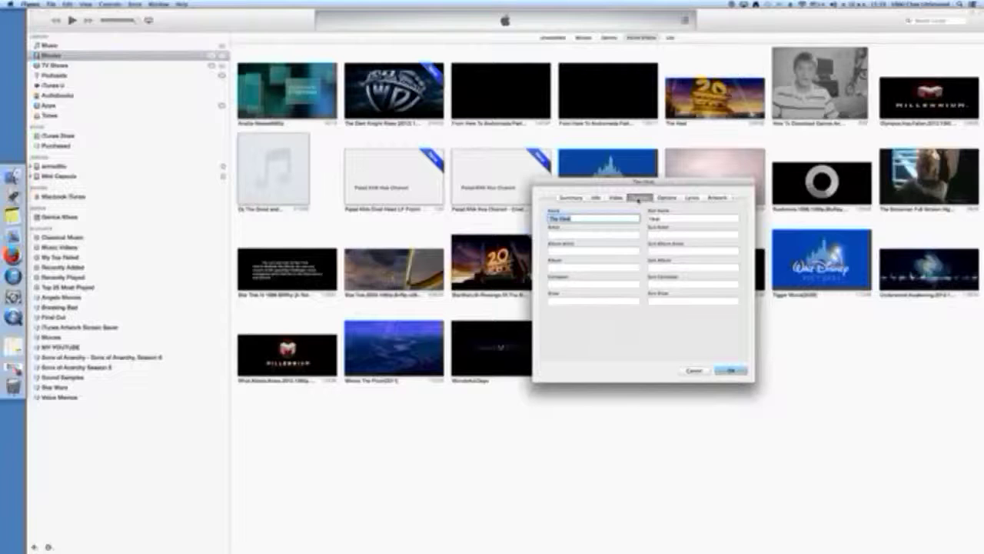
left_click(612, 198)
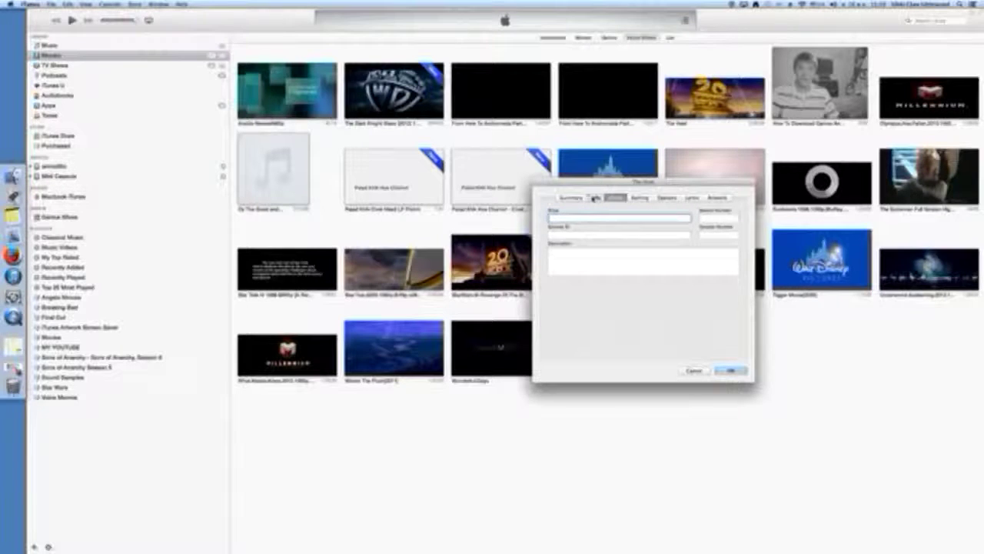
left_click(595, 198)
left_click(692, 198)
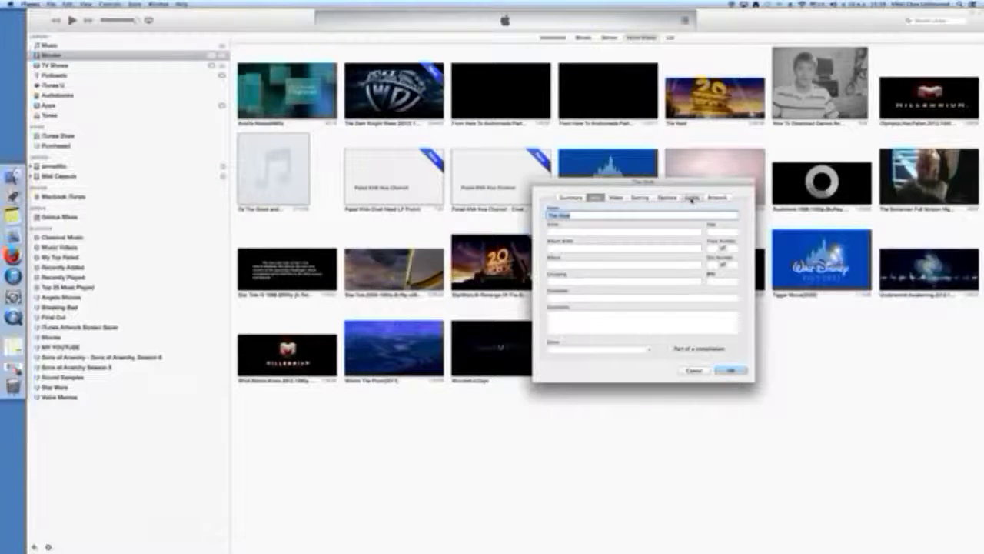
left_click(596, 197)
left_click(572, 231)
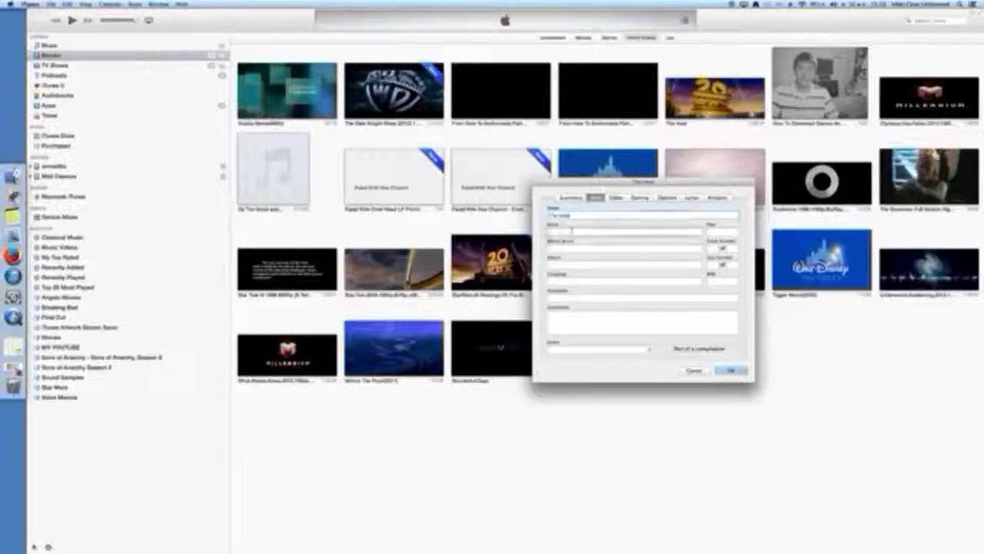
left_click(572, 246)
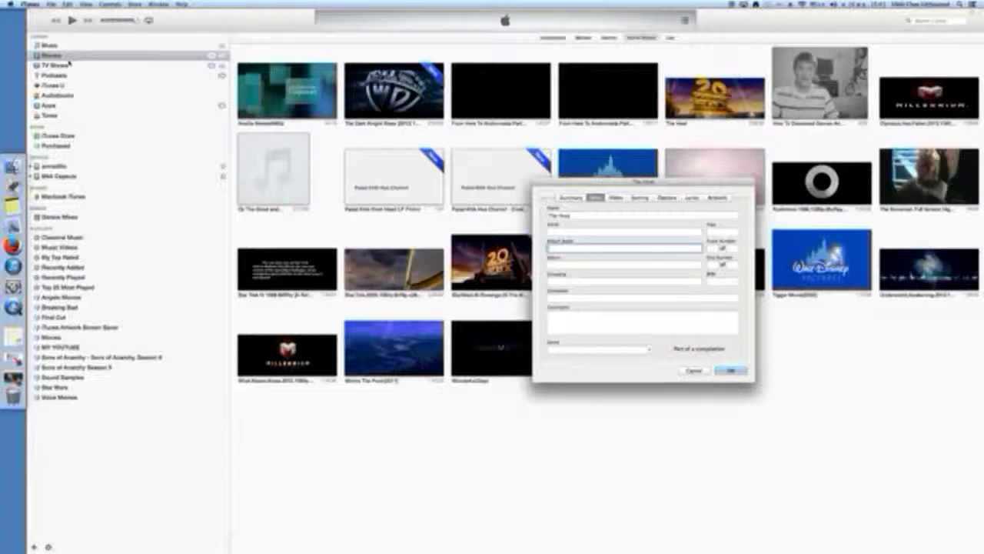
Close Get Info, glance at TV Shows and Music, and show the Movies tab of Movies
key("Return")
left_click(60, 65)
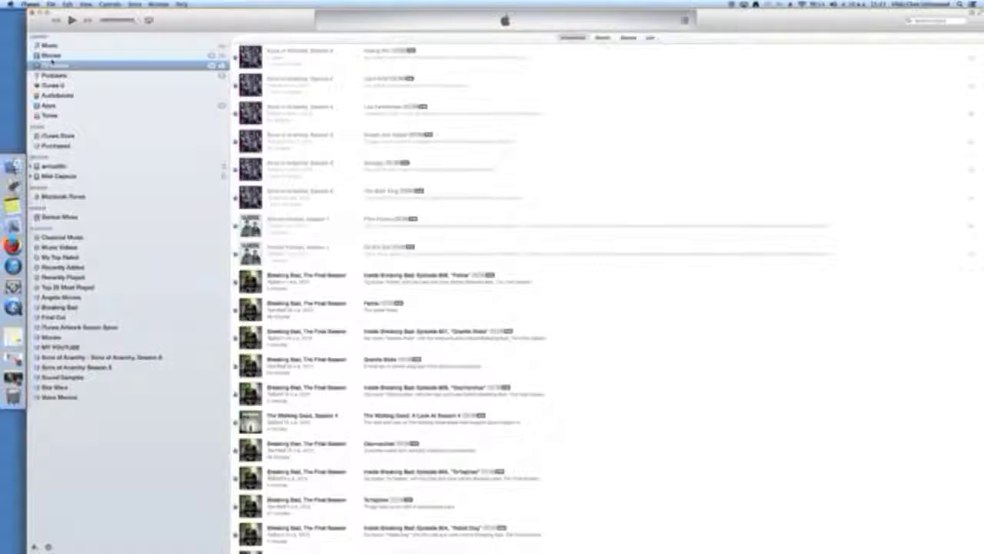
left_click(53, 57)
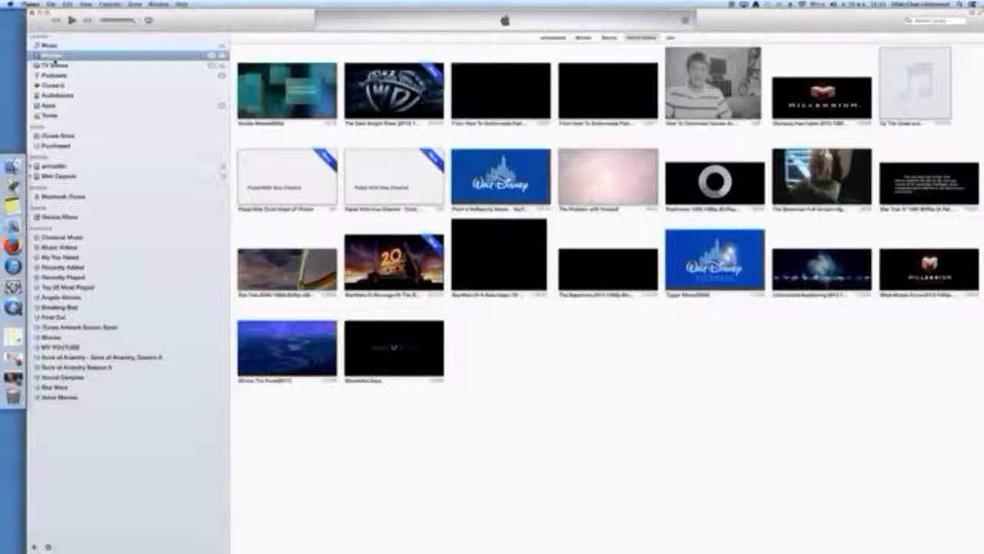
left_click(46, 46)
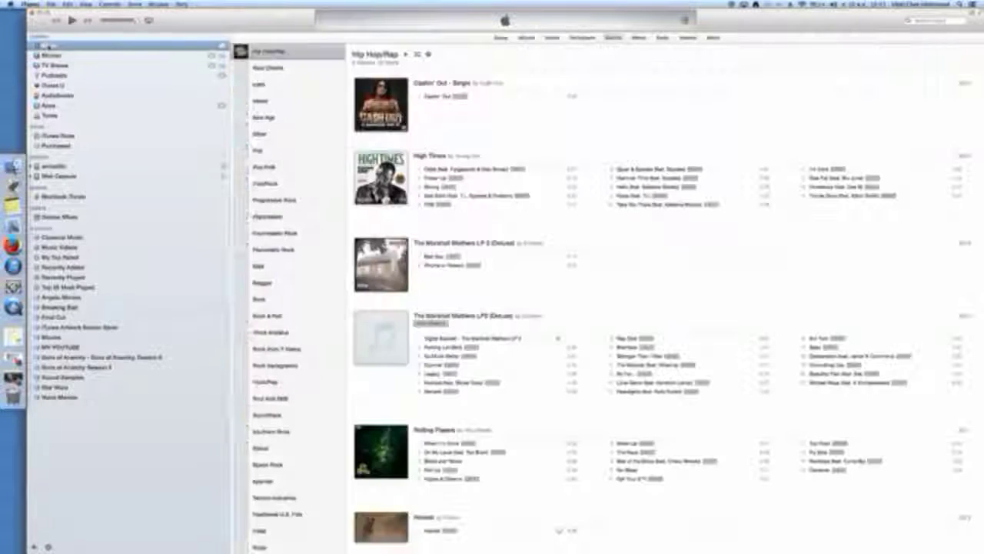
left_click(52, 56)
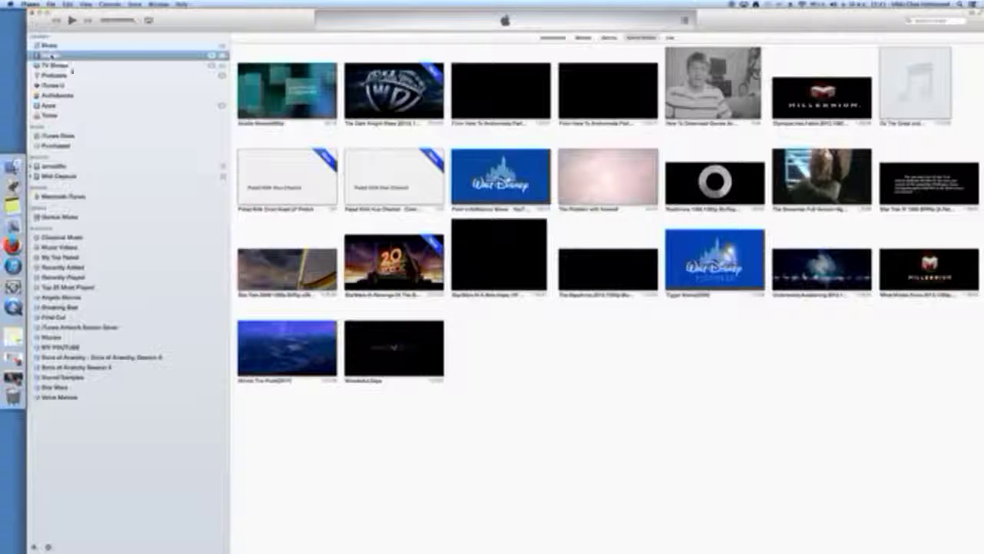
left_click(583, 37)
Scroll the Movies poster grid to find The Heat, then open Iron Man 3's details
scroll(607, 292, "down", 1)
scroll(608, 300, "down", 3)
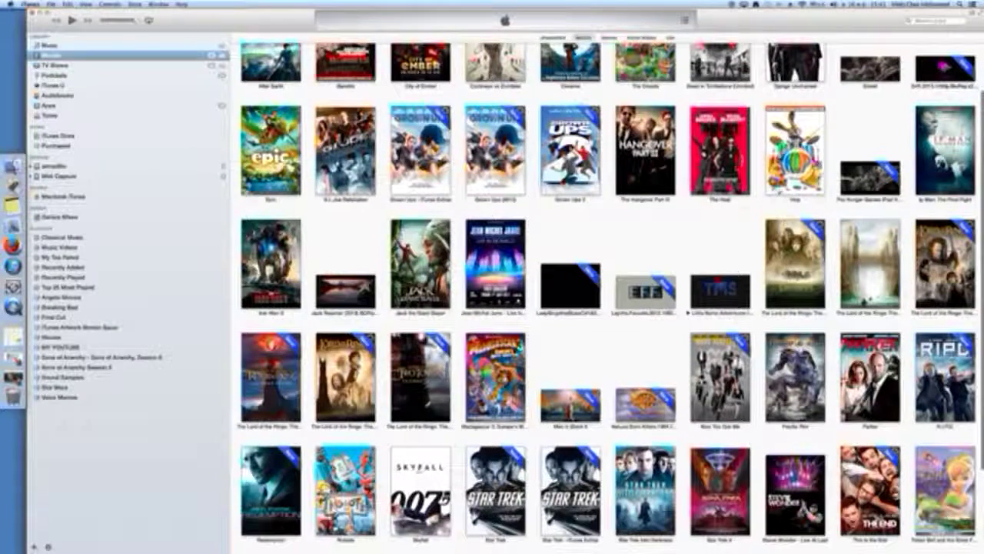
scroll(608, 296, "up", 3)
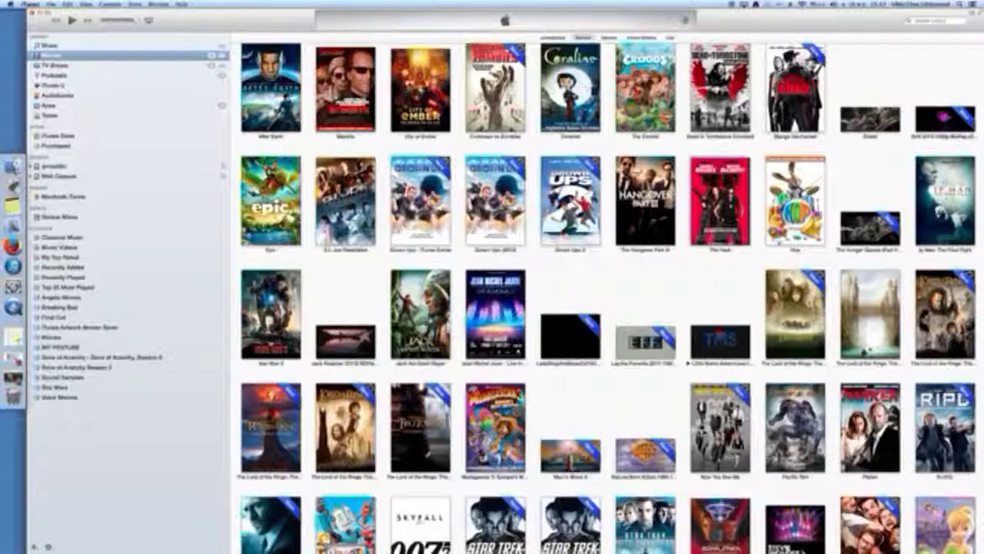
left_click(270, 312)
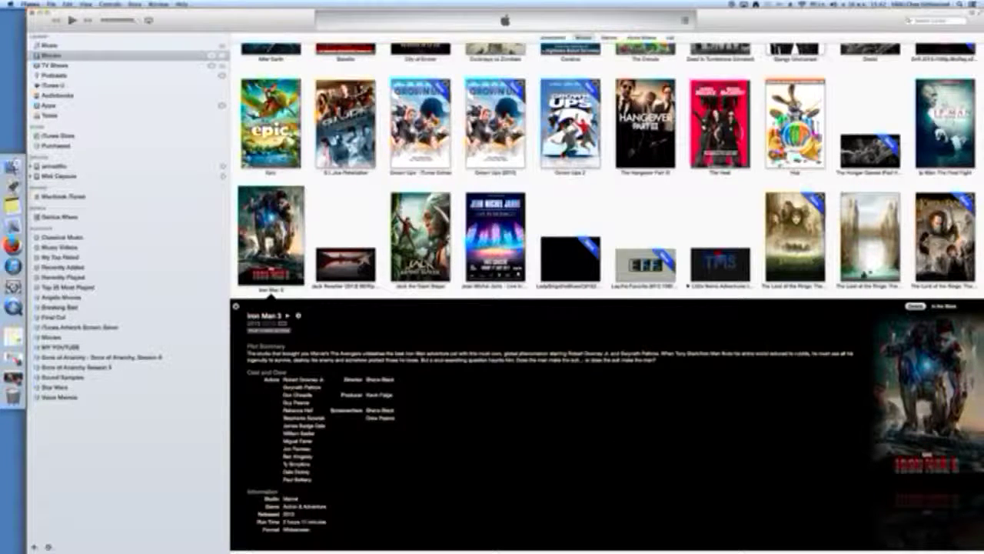
right_click(270, 247)
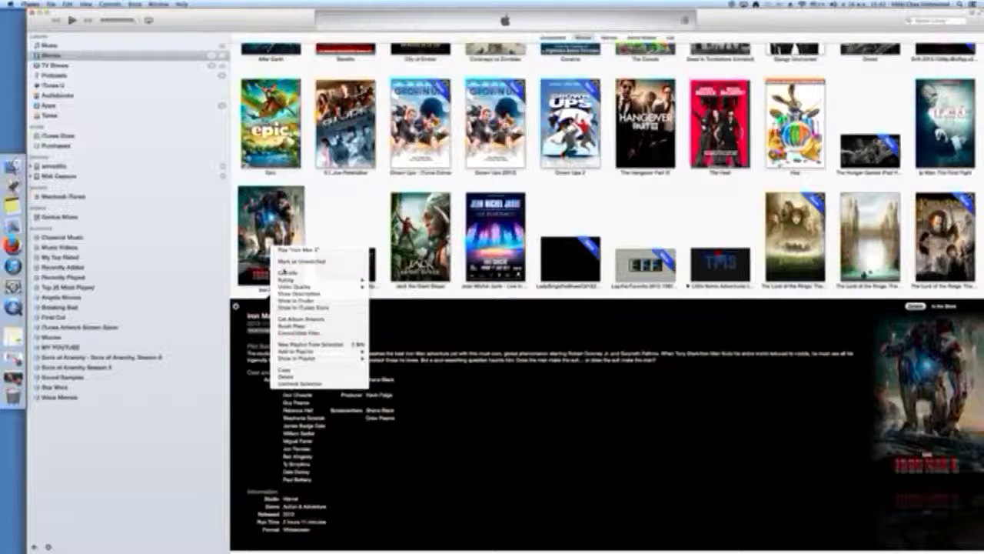
left_click(286, 273)
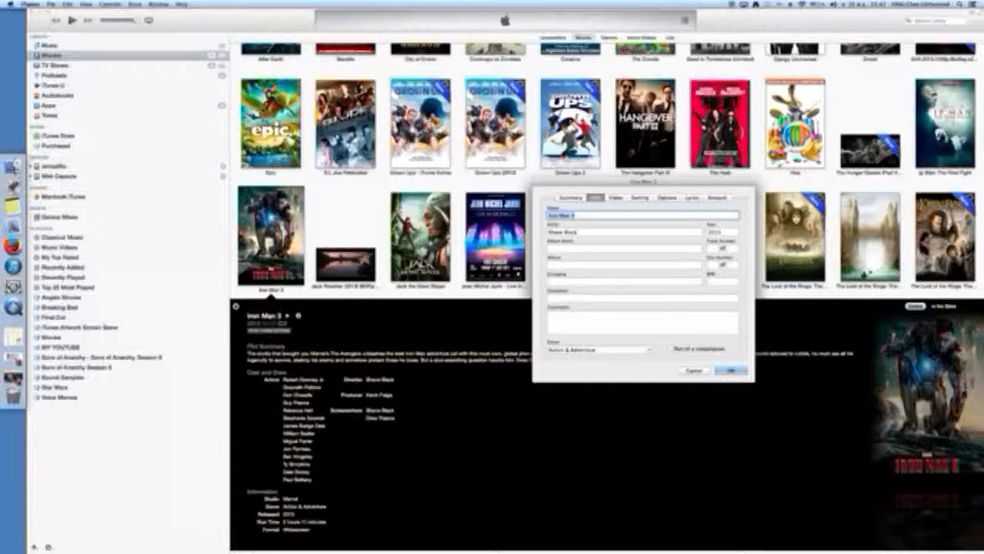
left_click(641, 332)
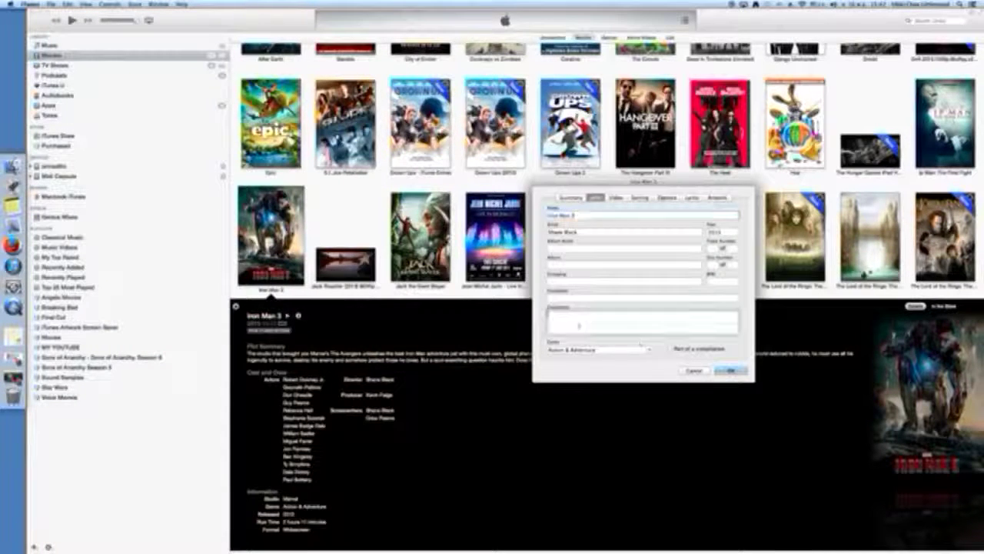
left_click(615, 199)
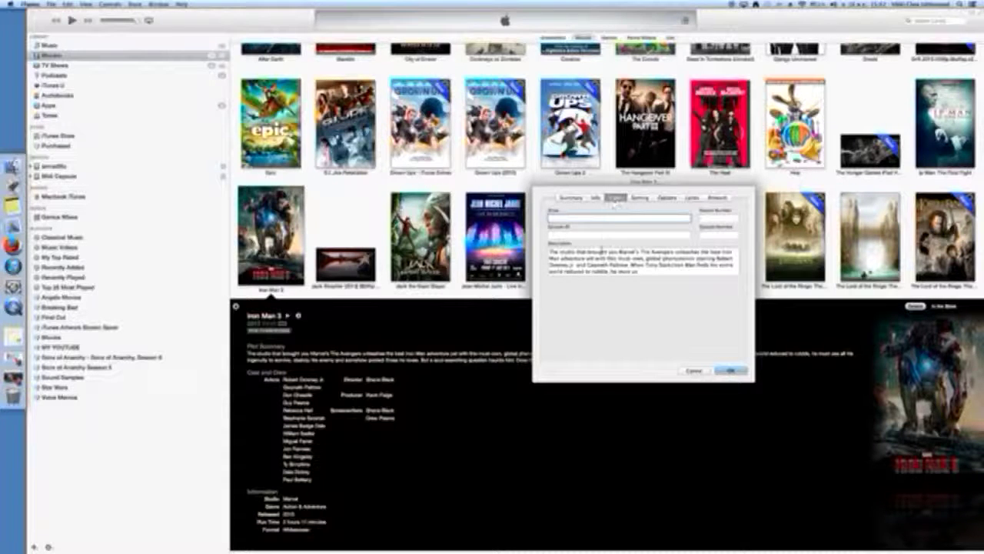
left_click(601, 251)
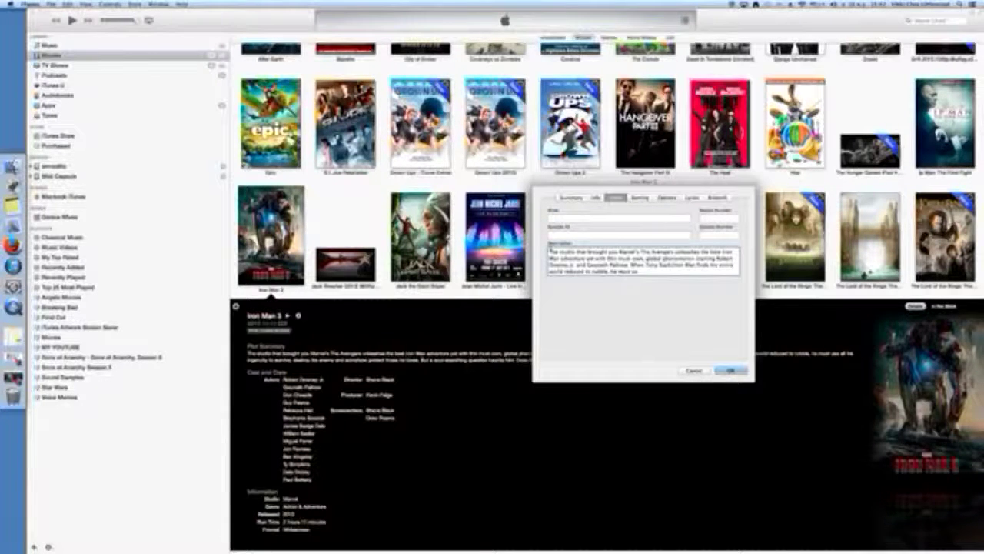
key("super+a")
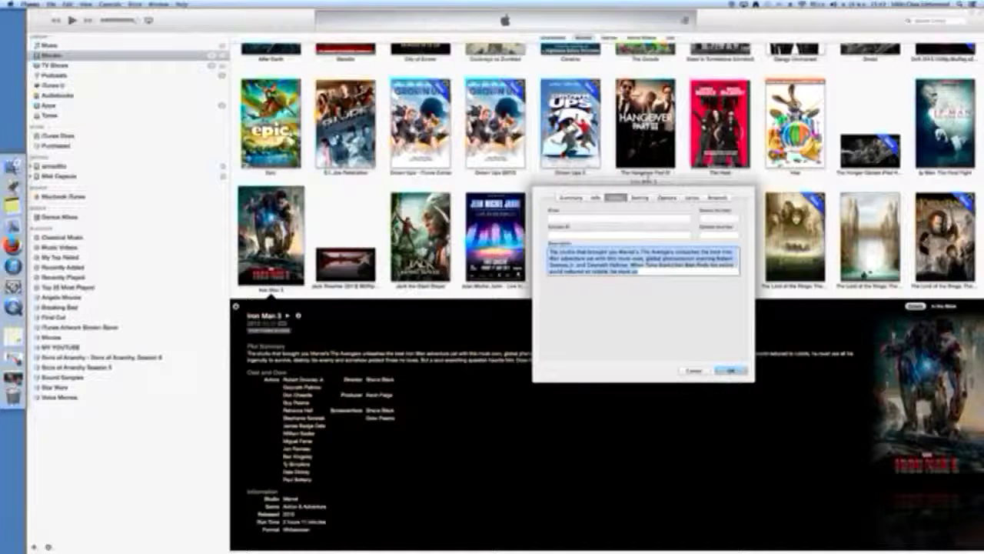
left_click(640, 198)
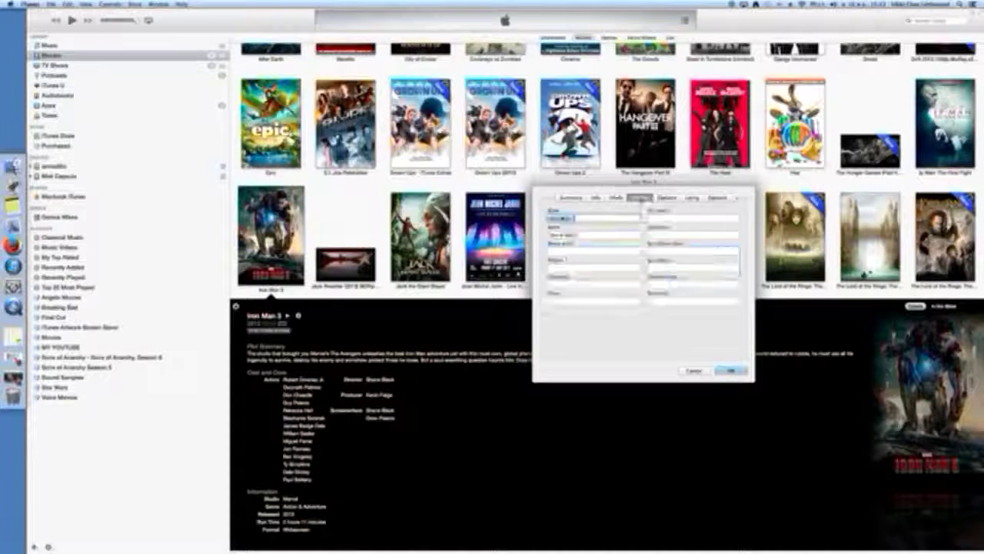
left_click(667, 198)
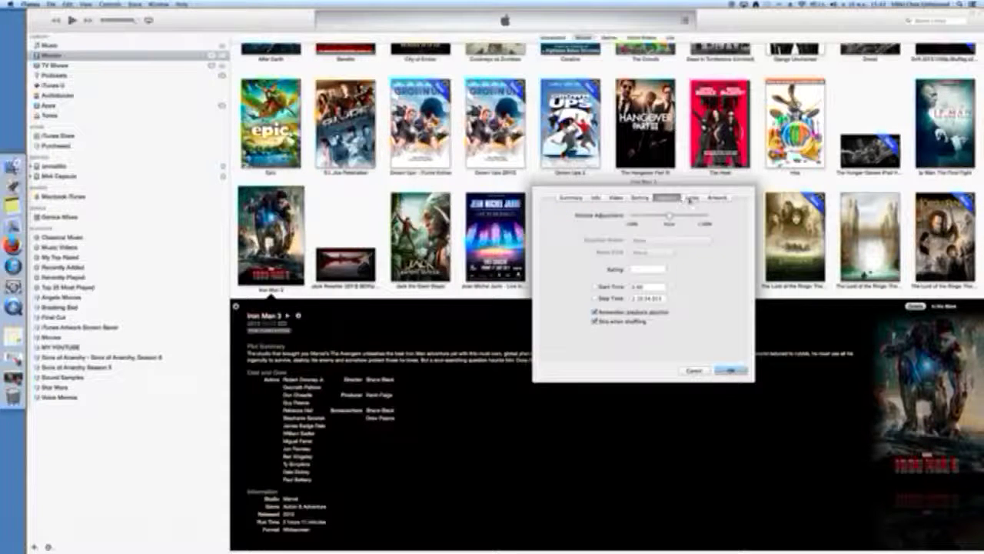
left_click(692, 199)
left_click(596, 197)
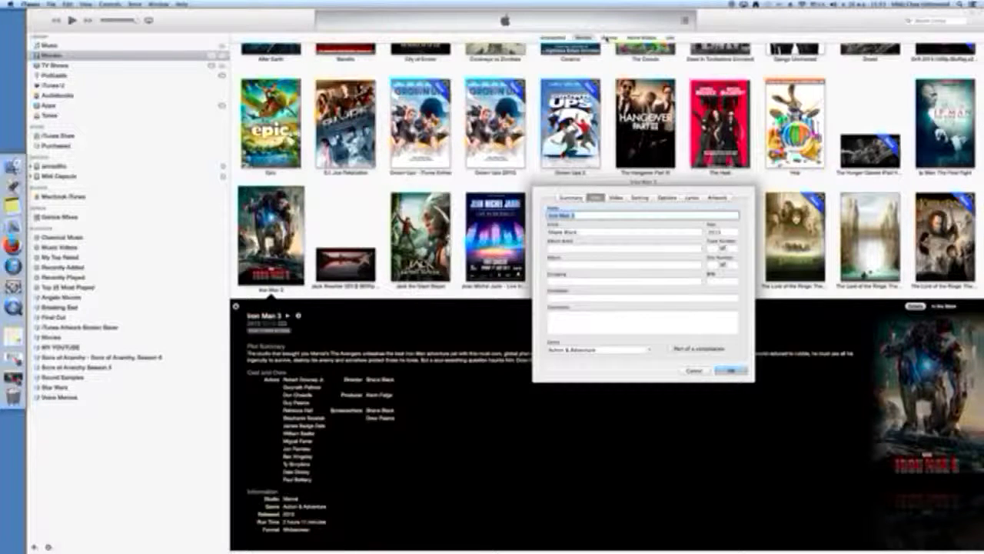
left_click(700, 371)
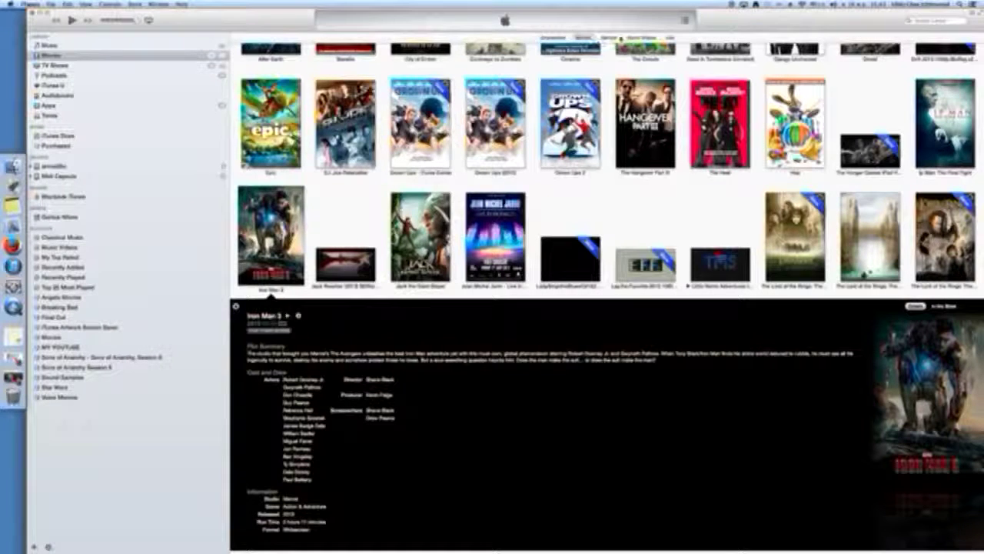
left_click(611, 37)
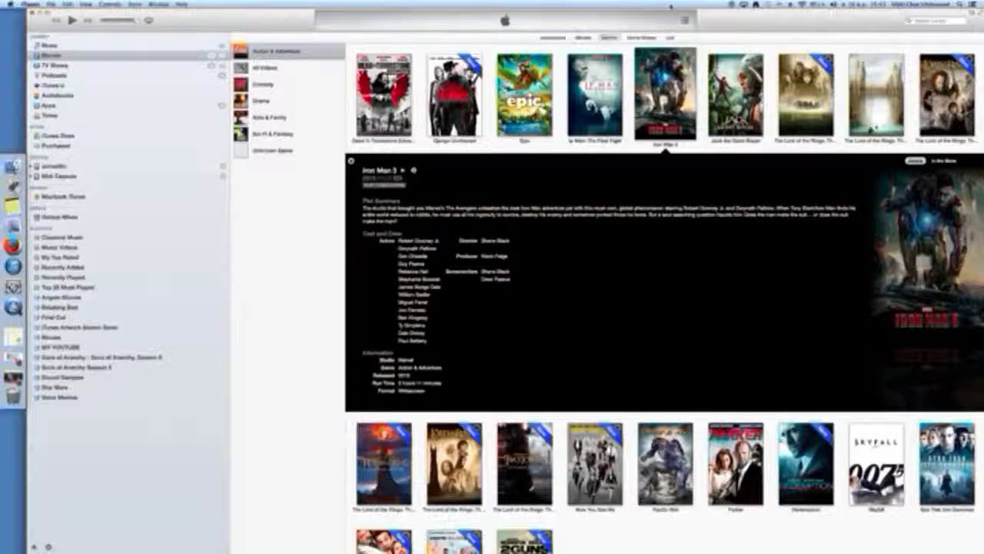
left_click(637, 36)
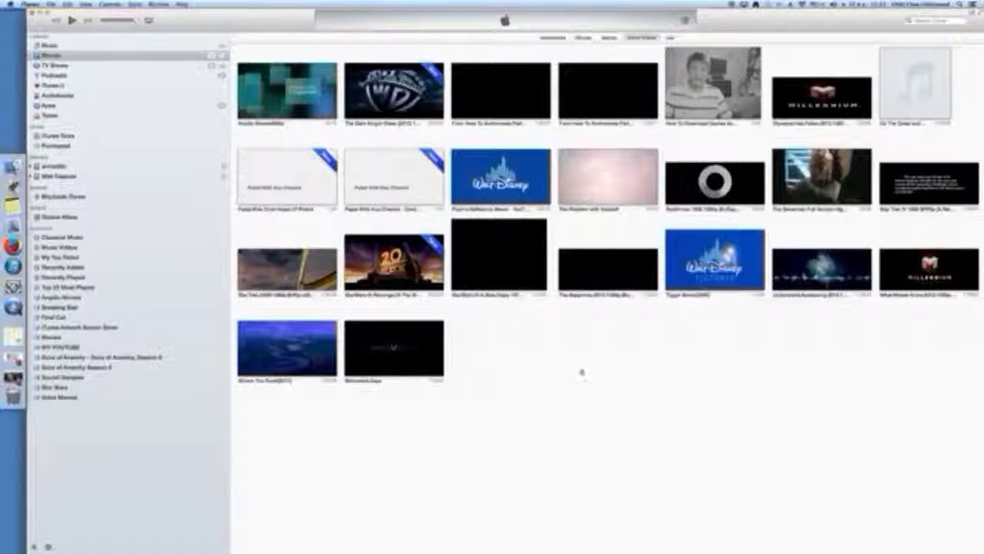
left_click(583, 37)
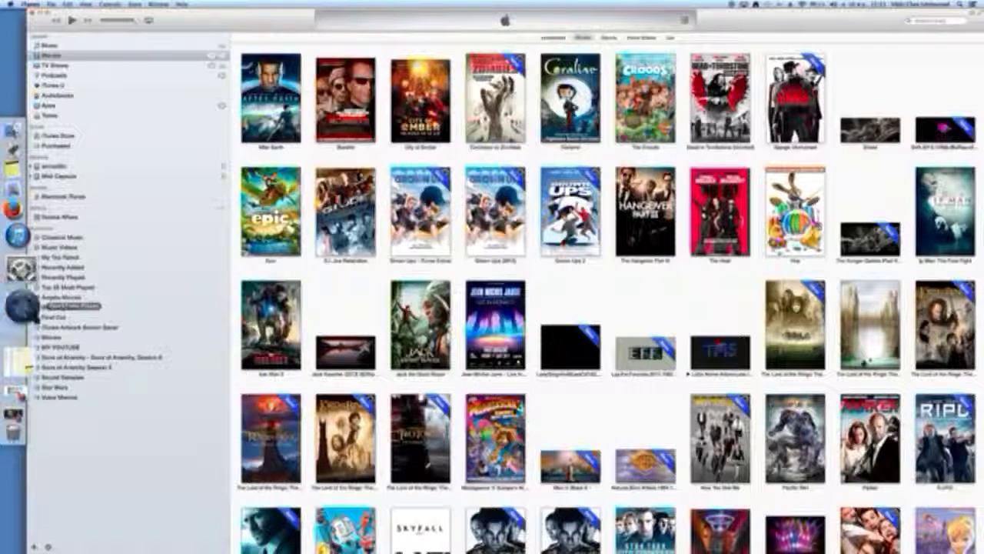
Bring QuickTime Player forward from the Dock, browse its menus, then click away to the Finder desktop
right_click(23, 306)
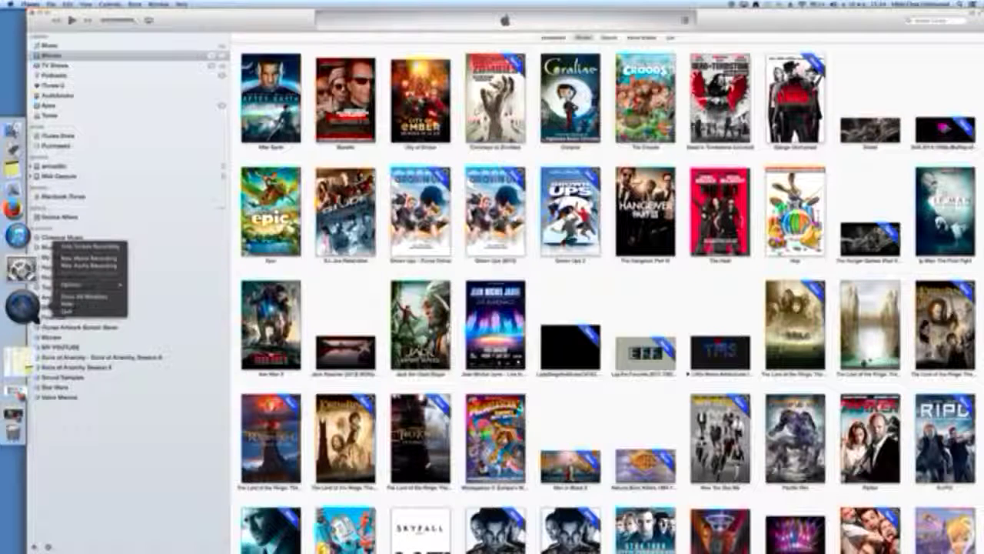
left_click(23, 306)
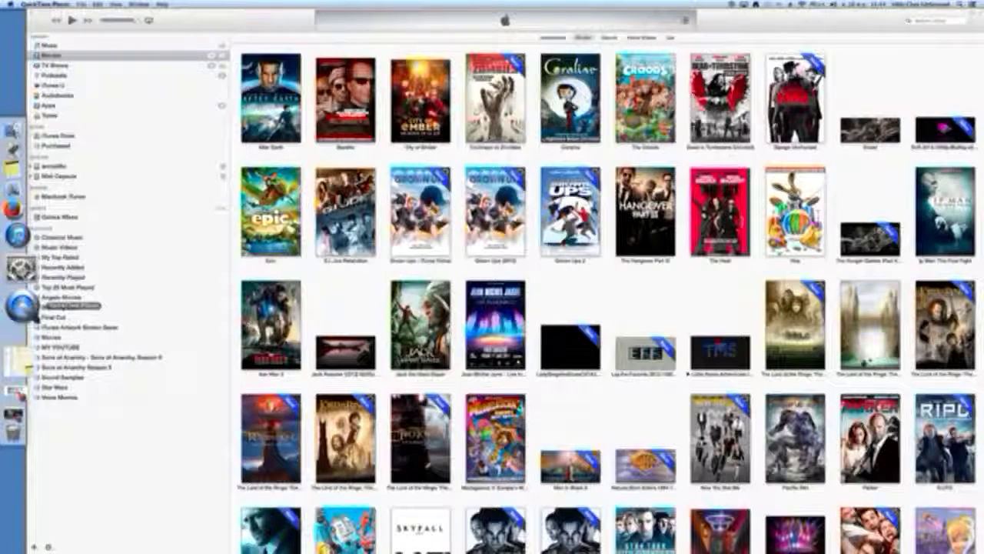
left_click(43, 4)
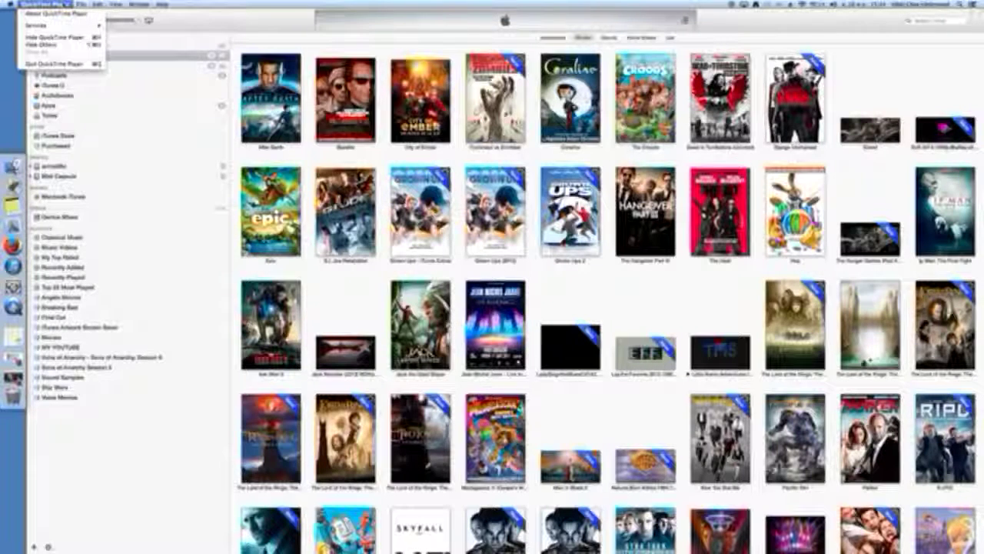
mouse_move(82, 5)
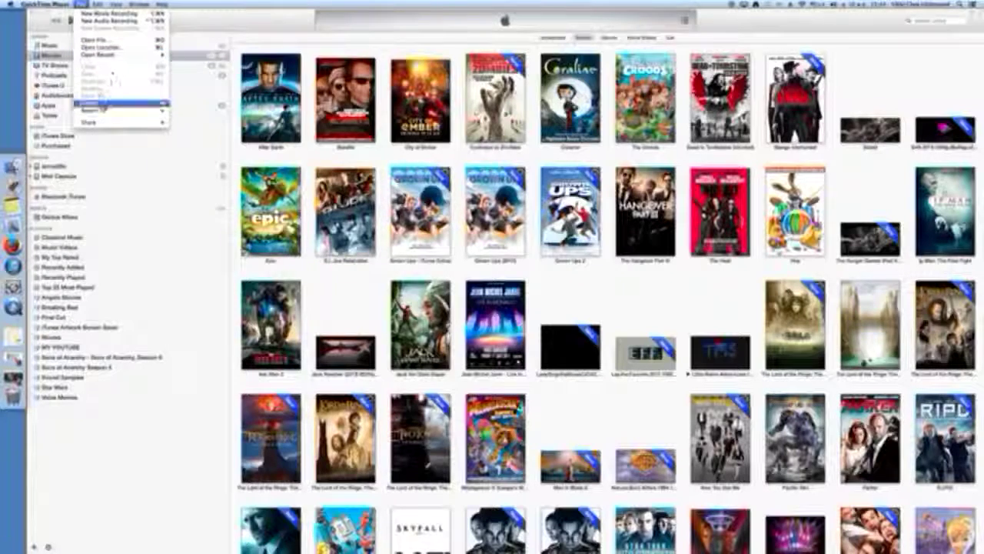
left_click(115, 4)
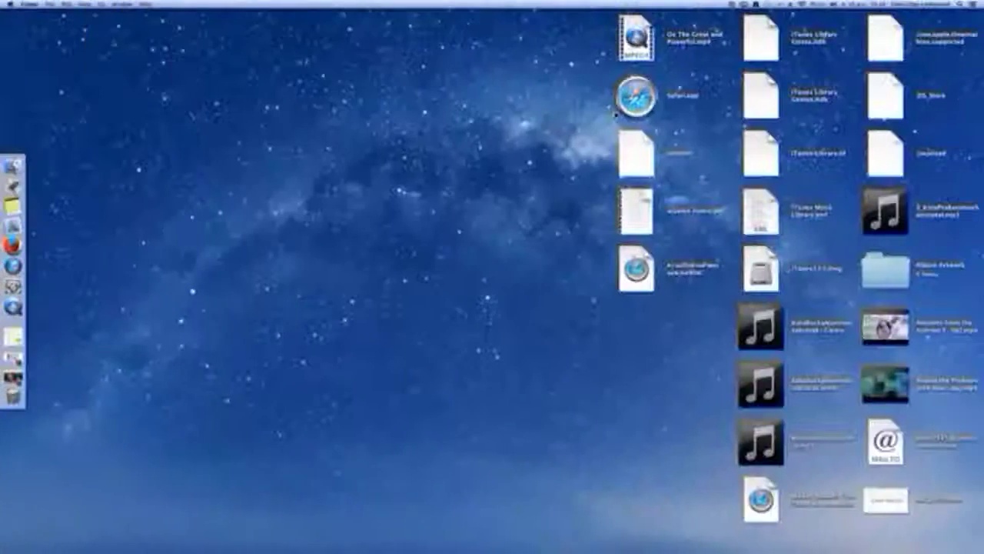